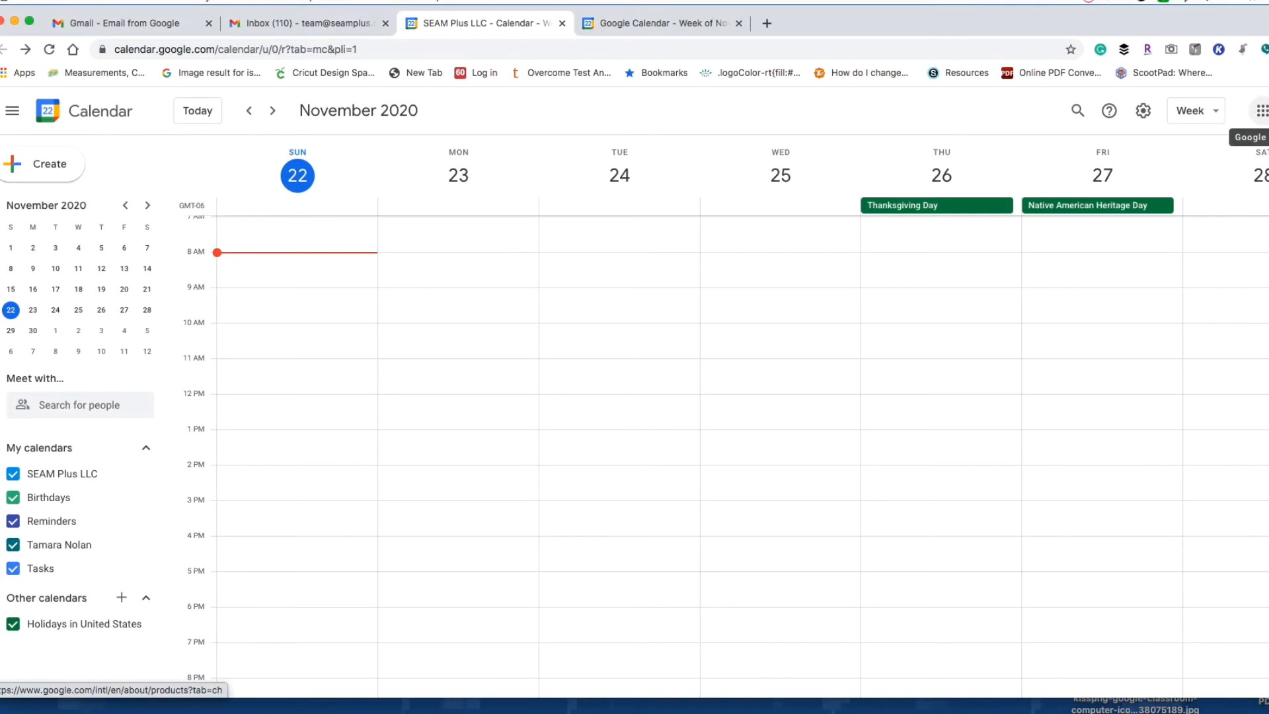
click(1261, 110)
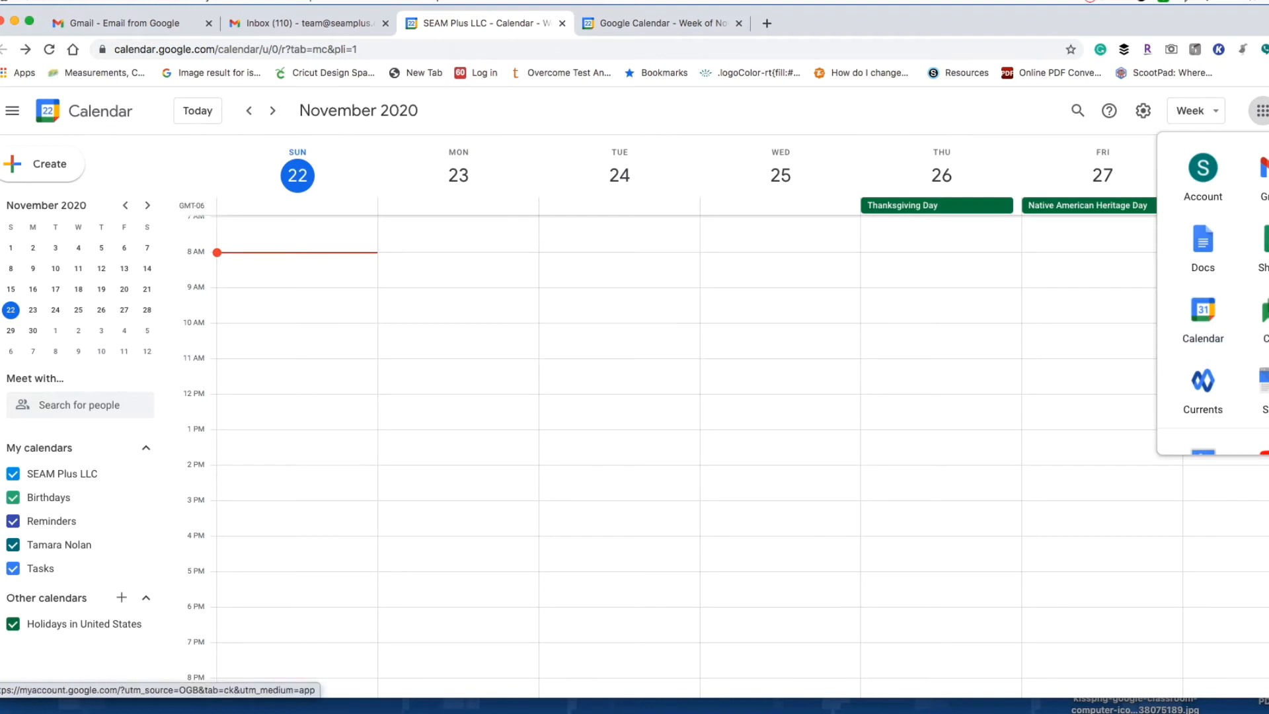
key(Escape)
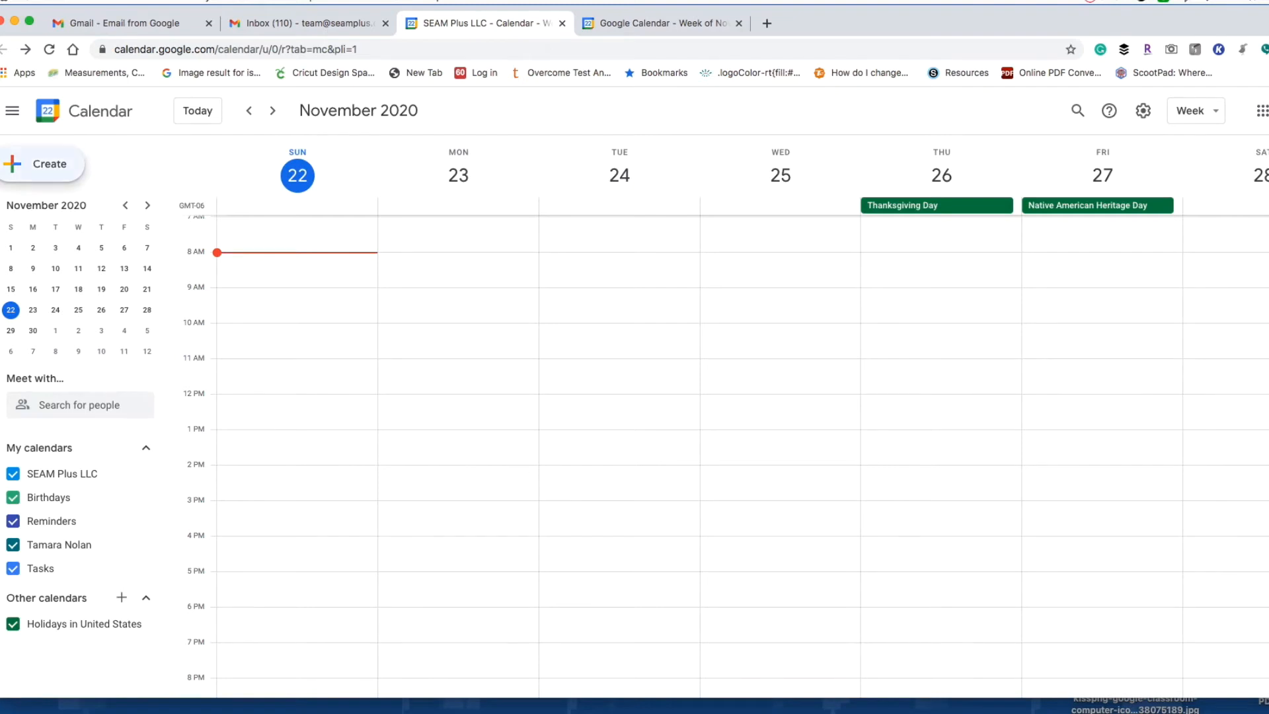
Create a new event titled "Parent Teacher Conferences" and add Google Meet video conferencing to it
click(43, 163)
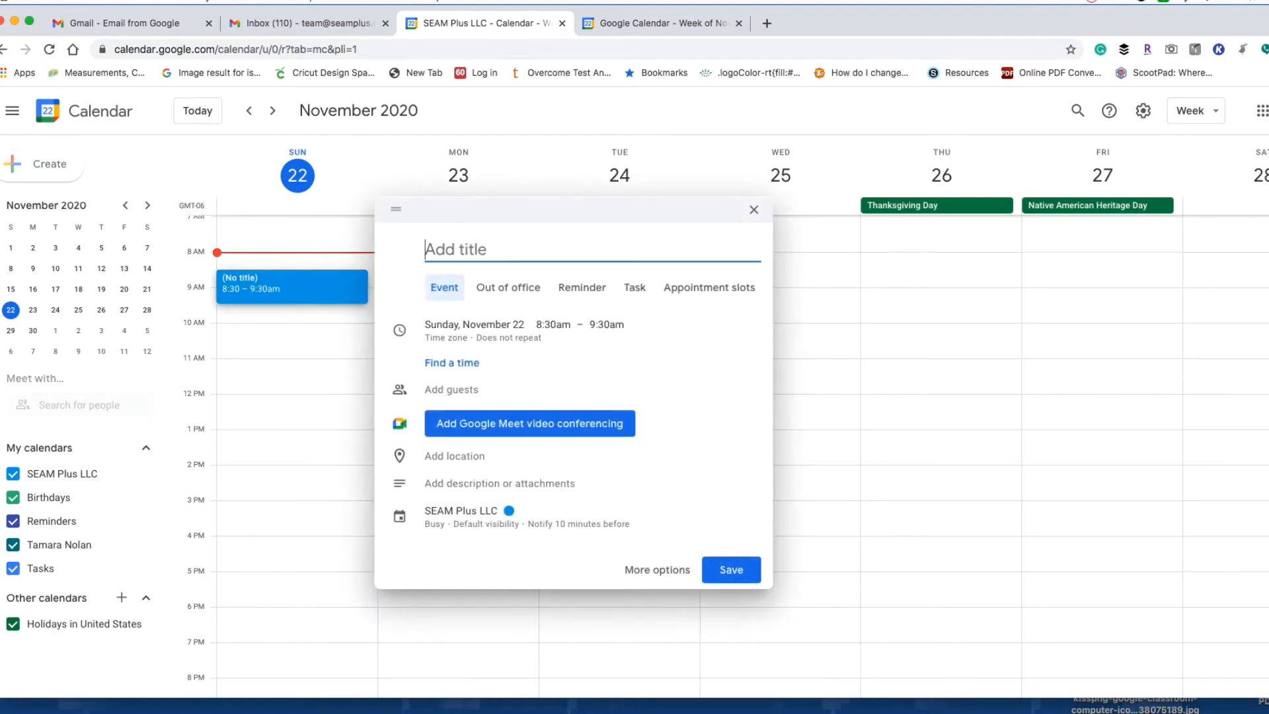
text(Parent Teacher Conferences)
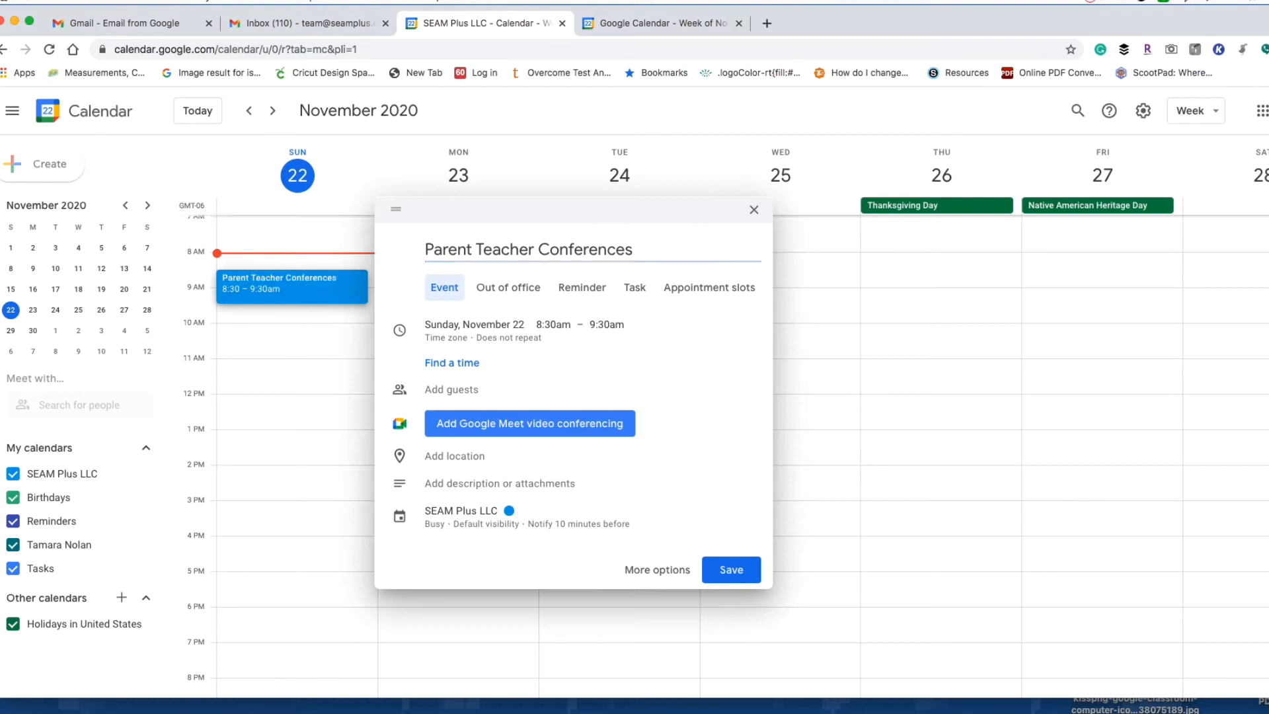
click(530, 423)
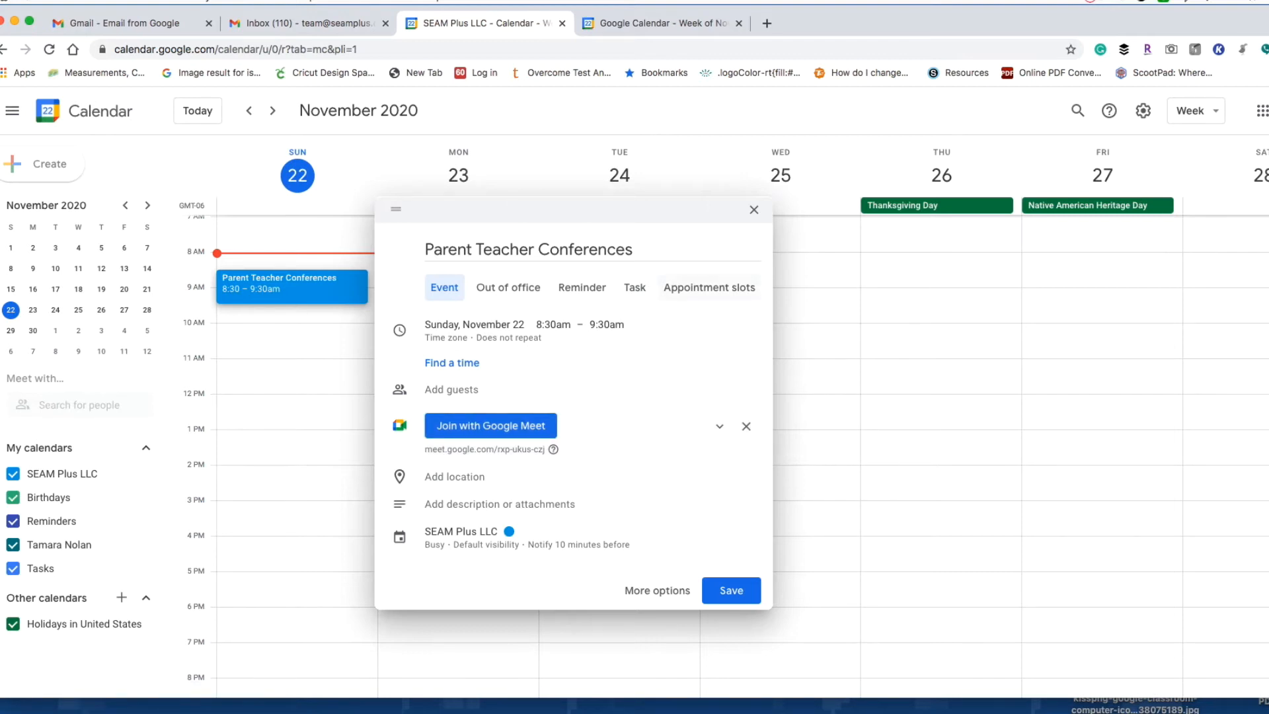
Change the event to appointment slots and set its end time to 2:00pm
click(709, 288)
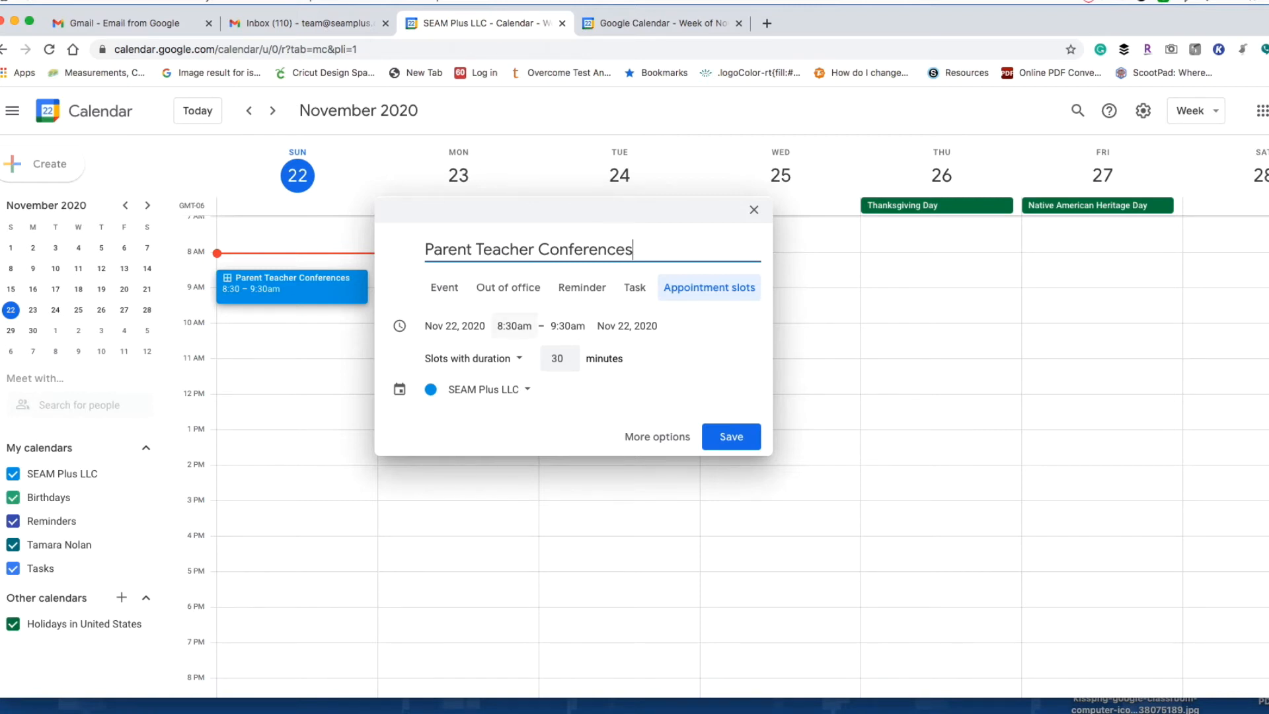
click(567, 326)
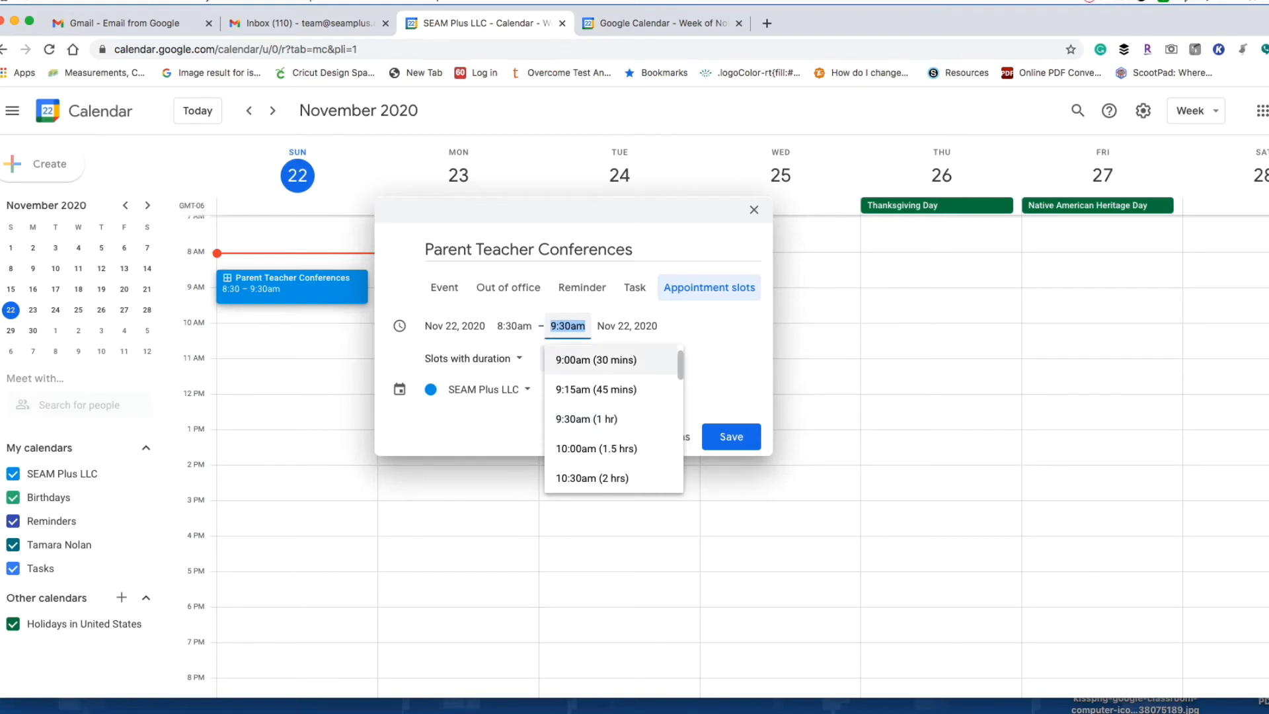
scroll(613, 418, down, 10)
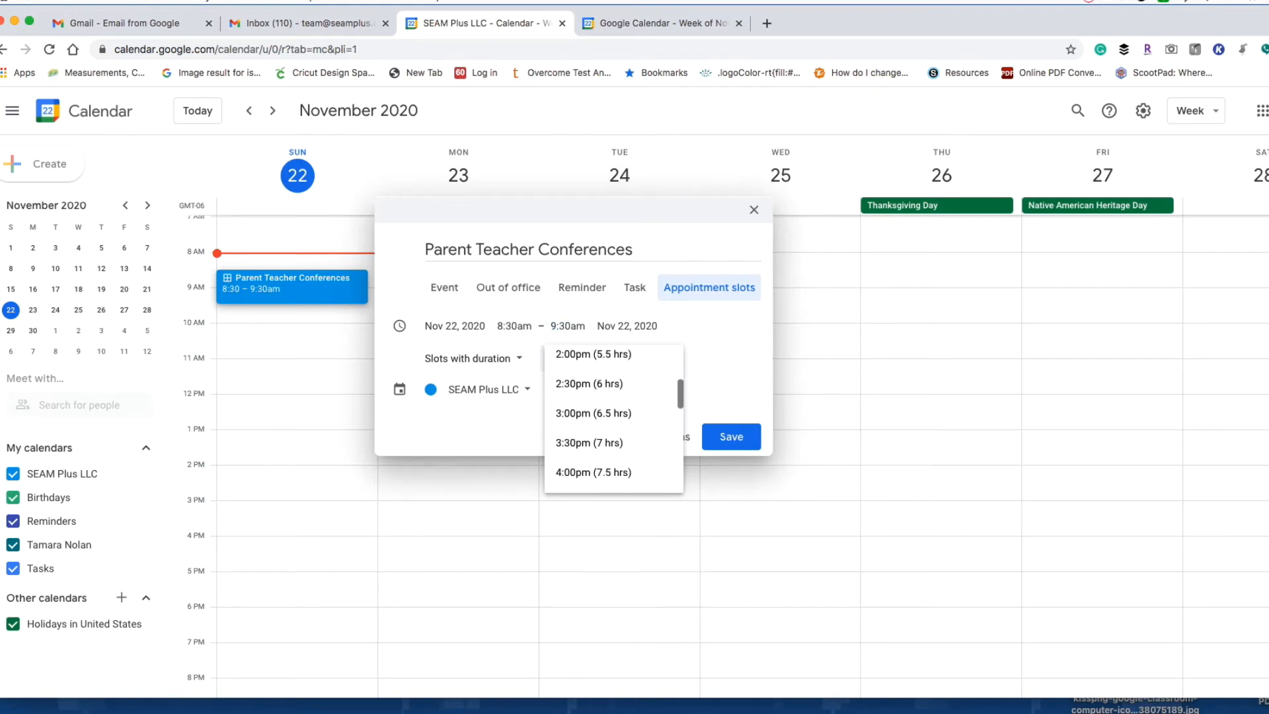
click(591, 352)
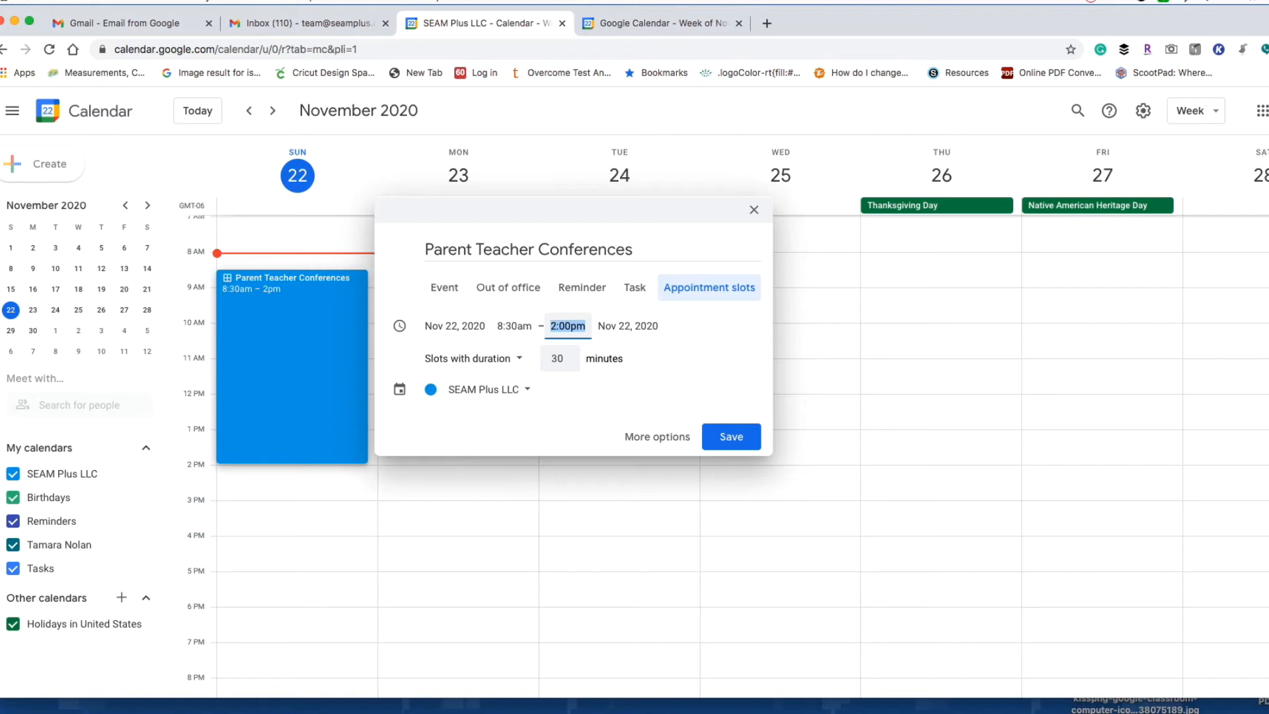
Set the duration of the appointment slots to 15 minutes
double_click(559, 359)
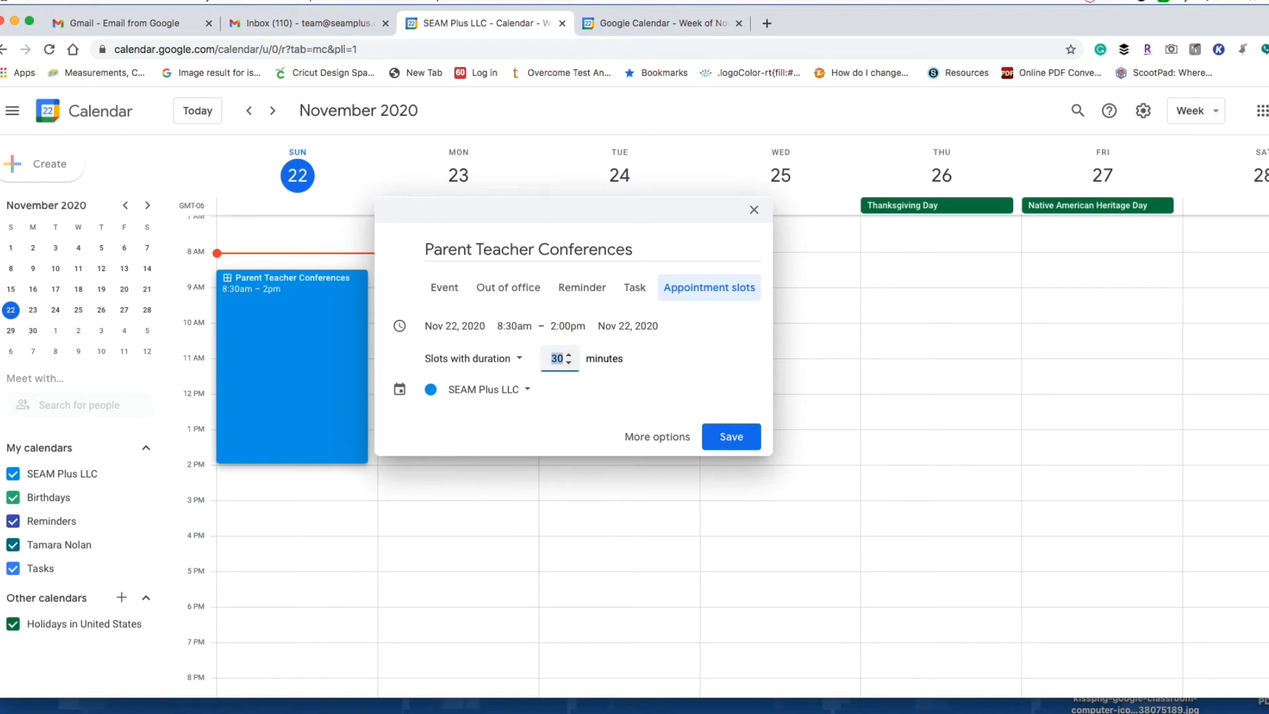
text(15)
click(668, 386)
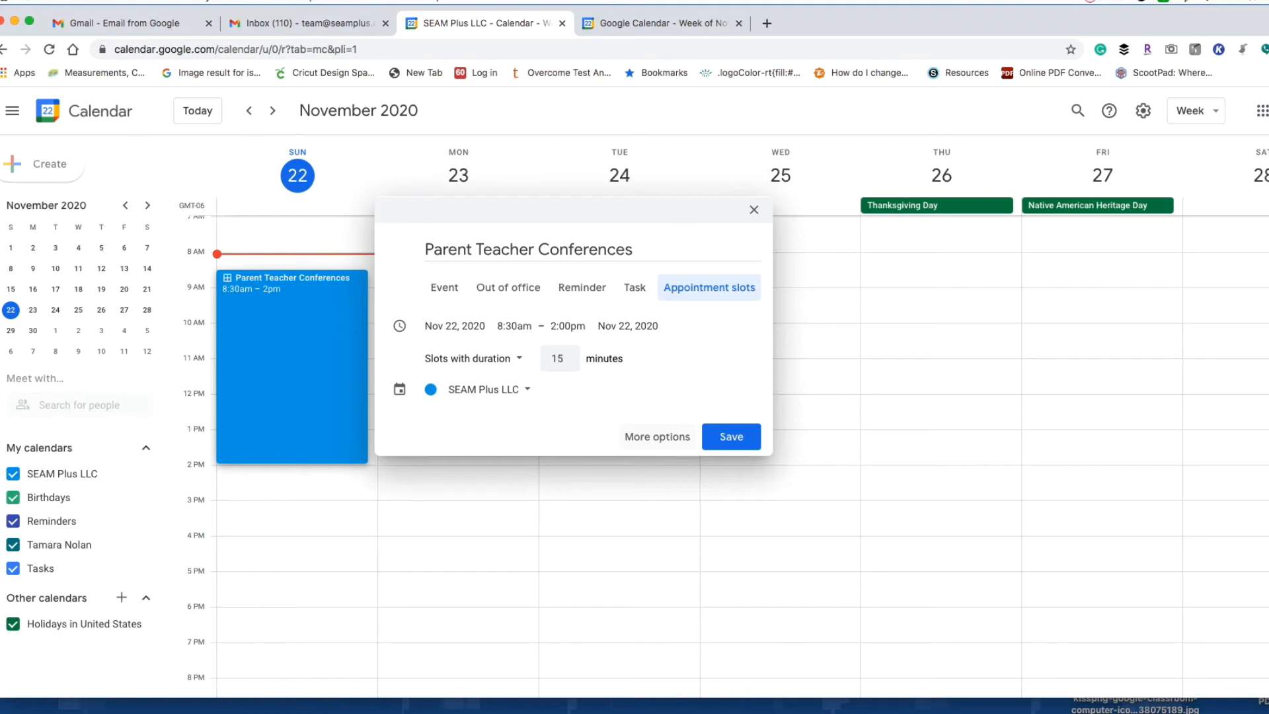
Enter "What is your name?", "What is your email address?" and "Do you have any questions?" on separate lines in the full event description
click(657, 436)
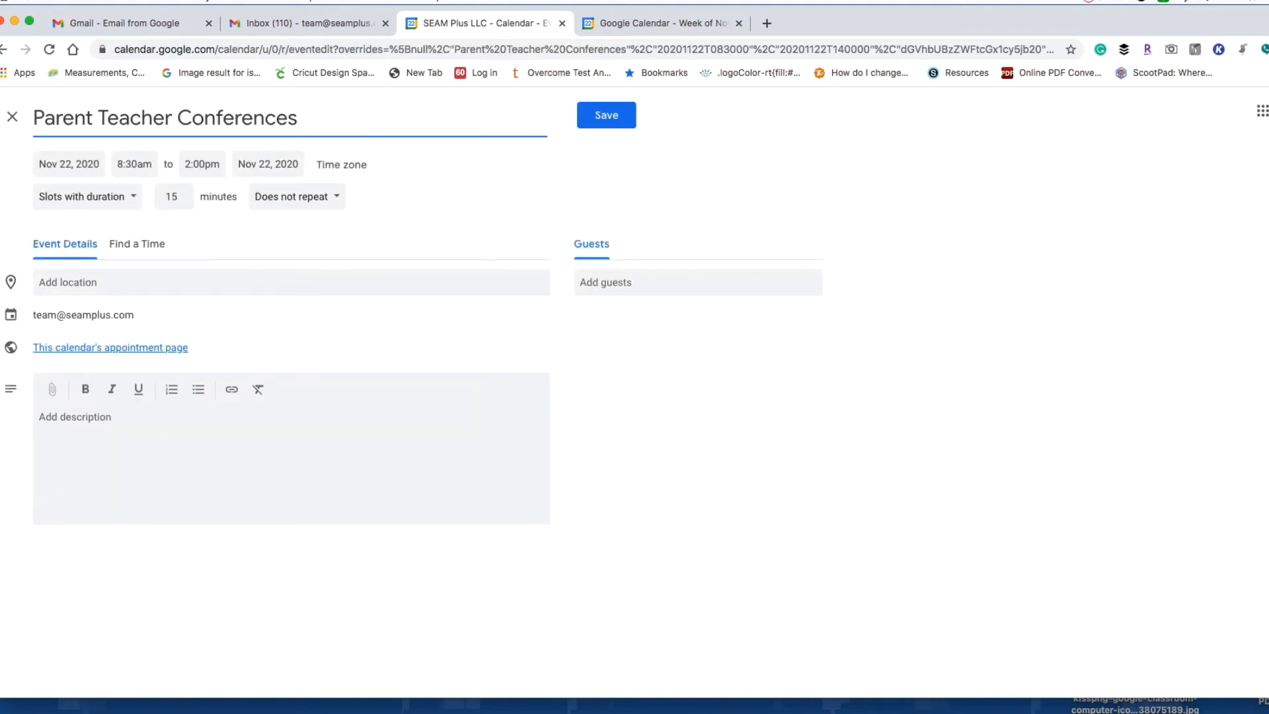
click(75, 417)
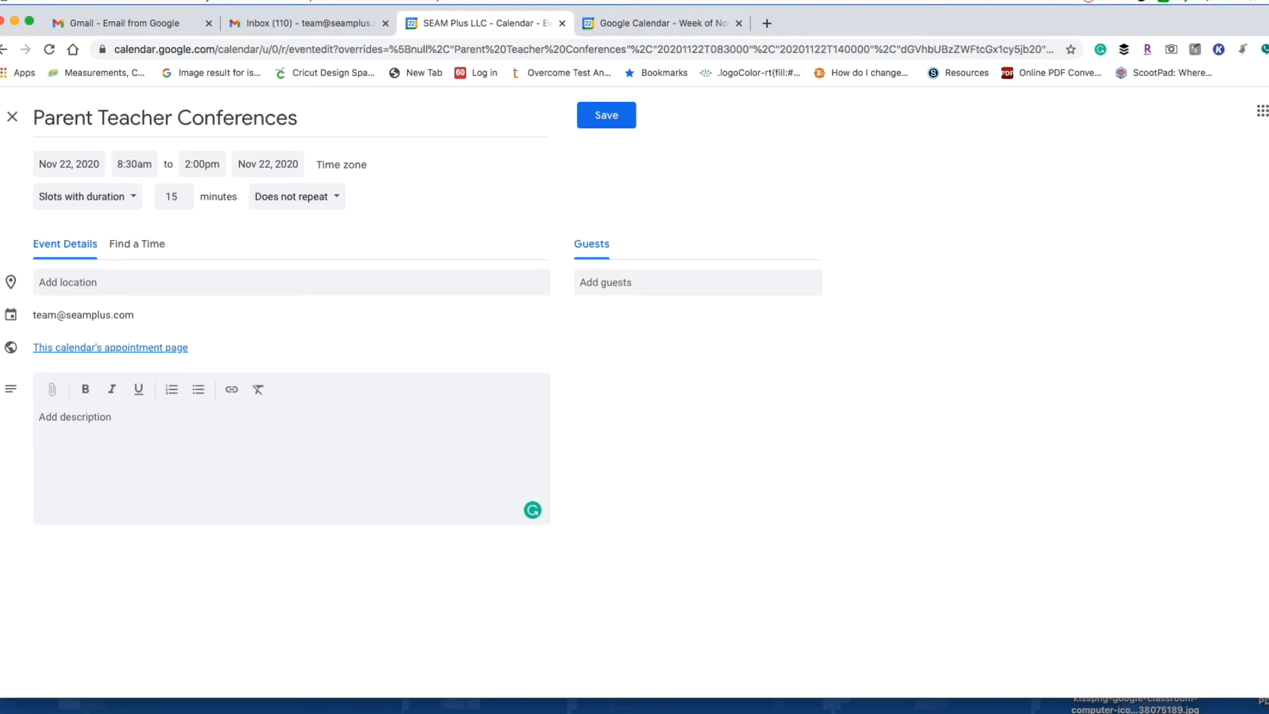
text(What is your name?)
key(Return)
text(What is your email a)
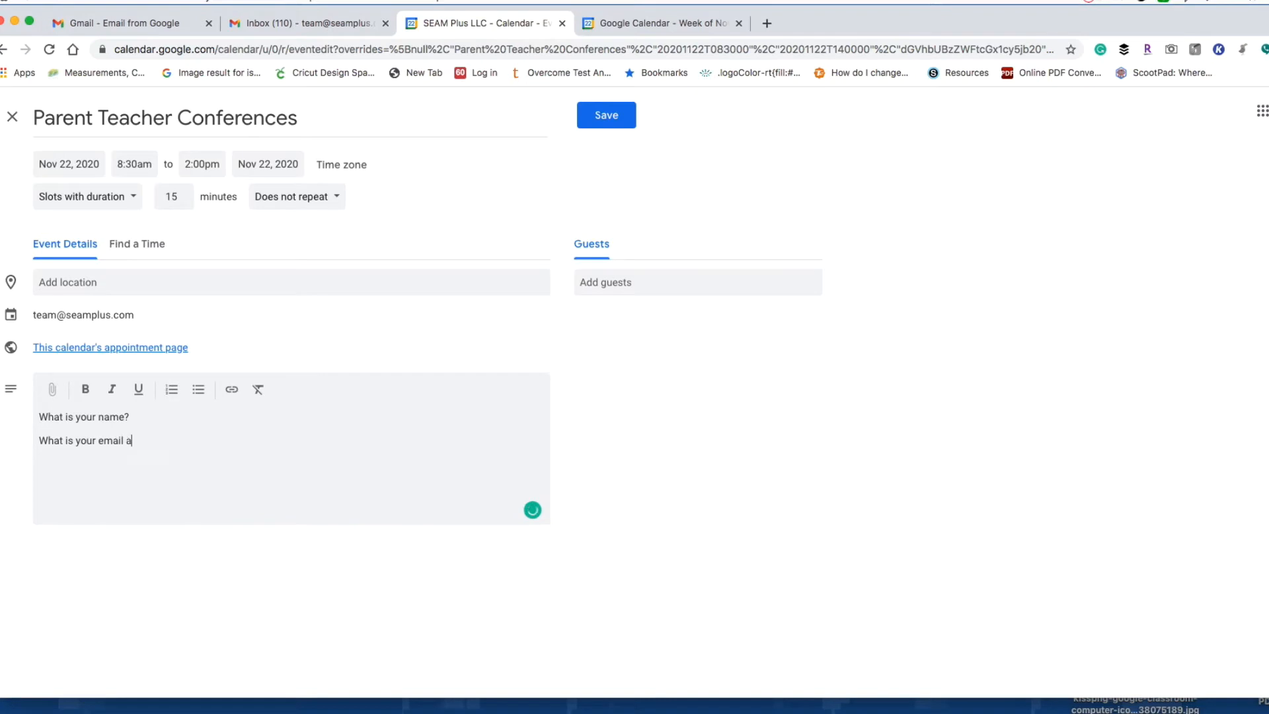
text(ddress?)
text(Are)
key(BackSpace)
key(BackSpace)
key(BackSpace)
key(BackSpace)
text(Do you have)
text( q)
key(BackSpace)
key(BackSpace)
text(ny questions)
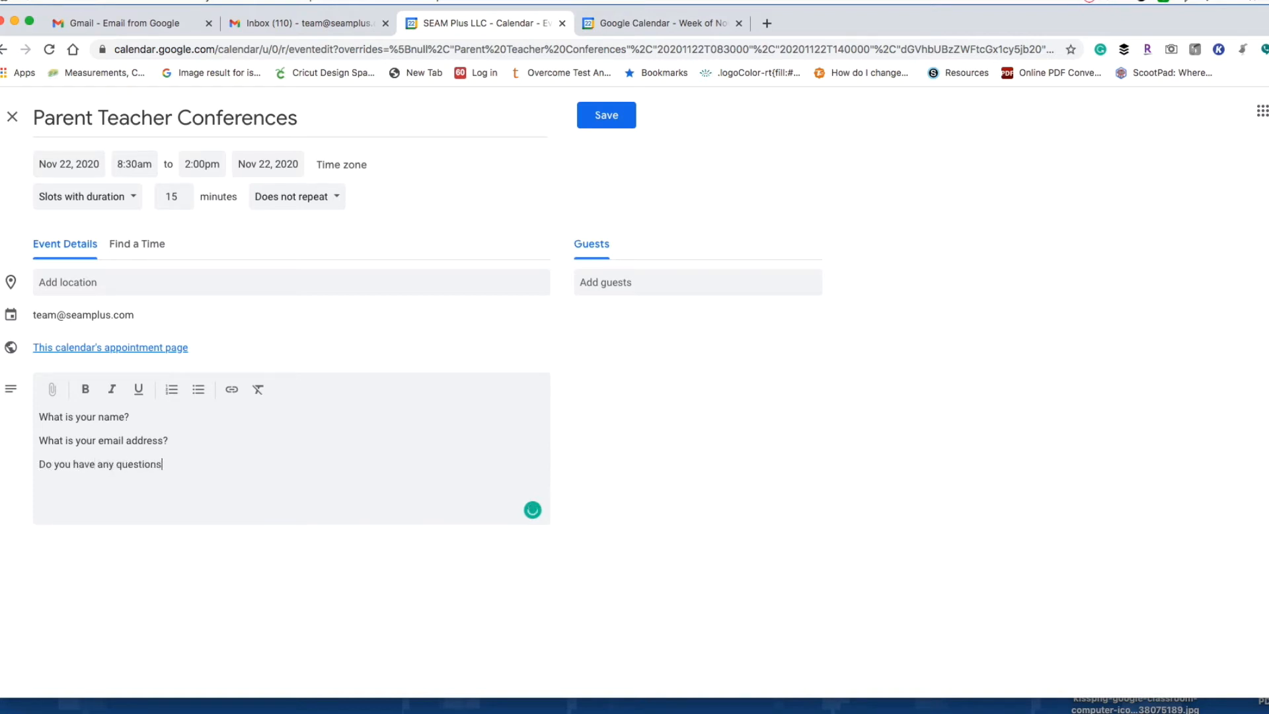
text(?)
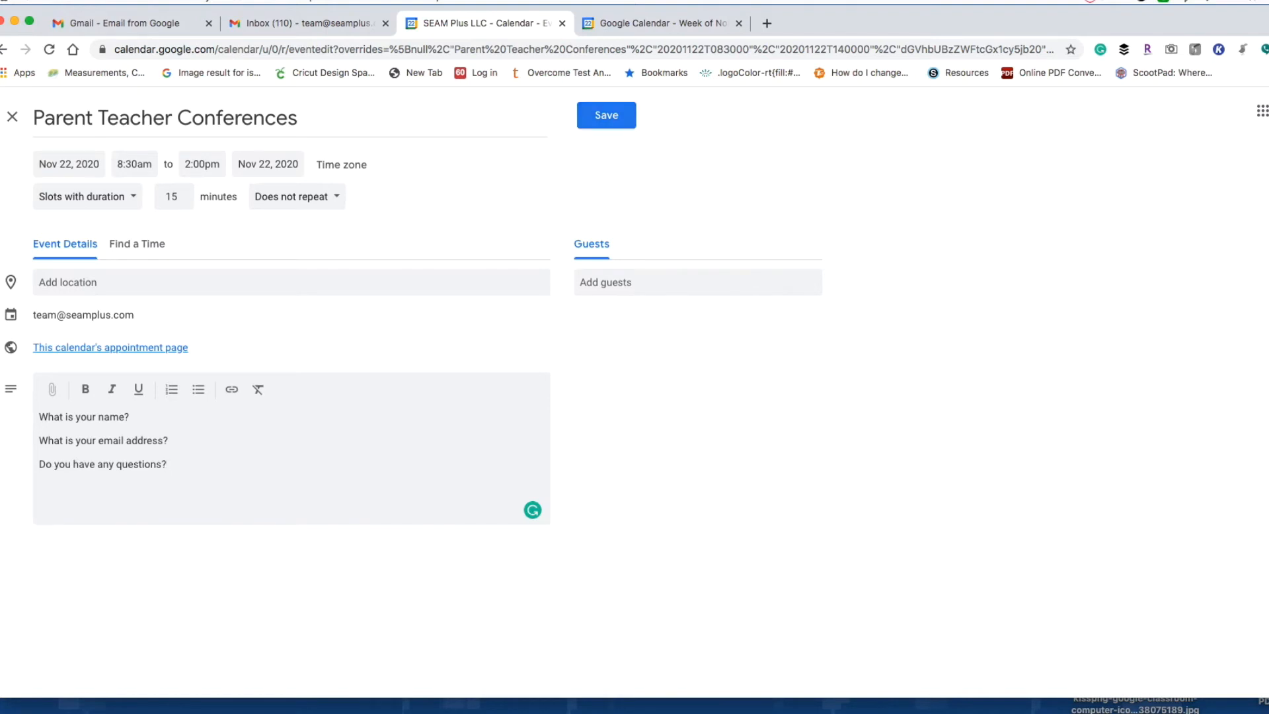
Save the Parent Teacher Conferences appointment slots and postpone the desktop notifications offer
click(606, 115)
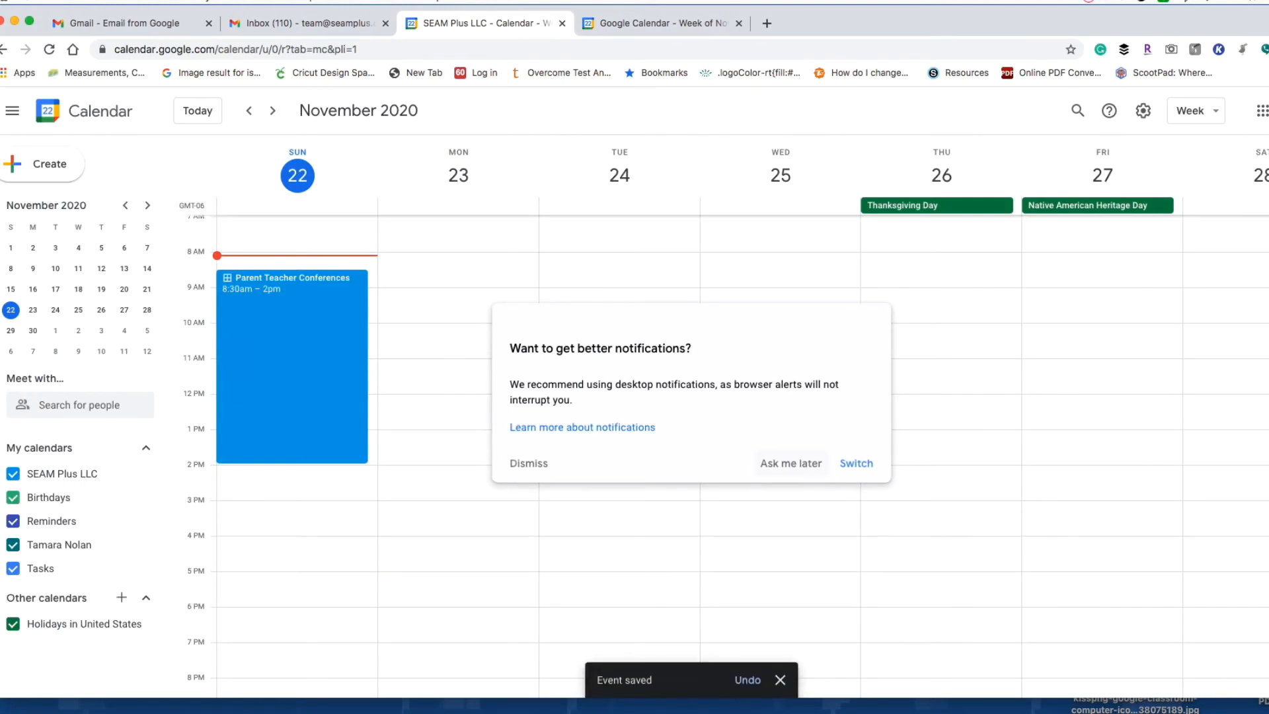
click(789, 464)
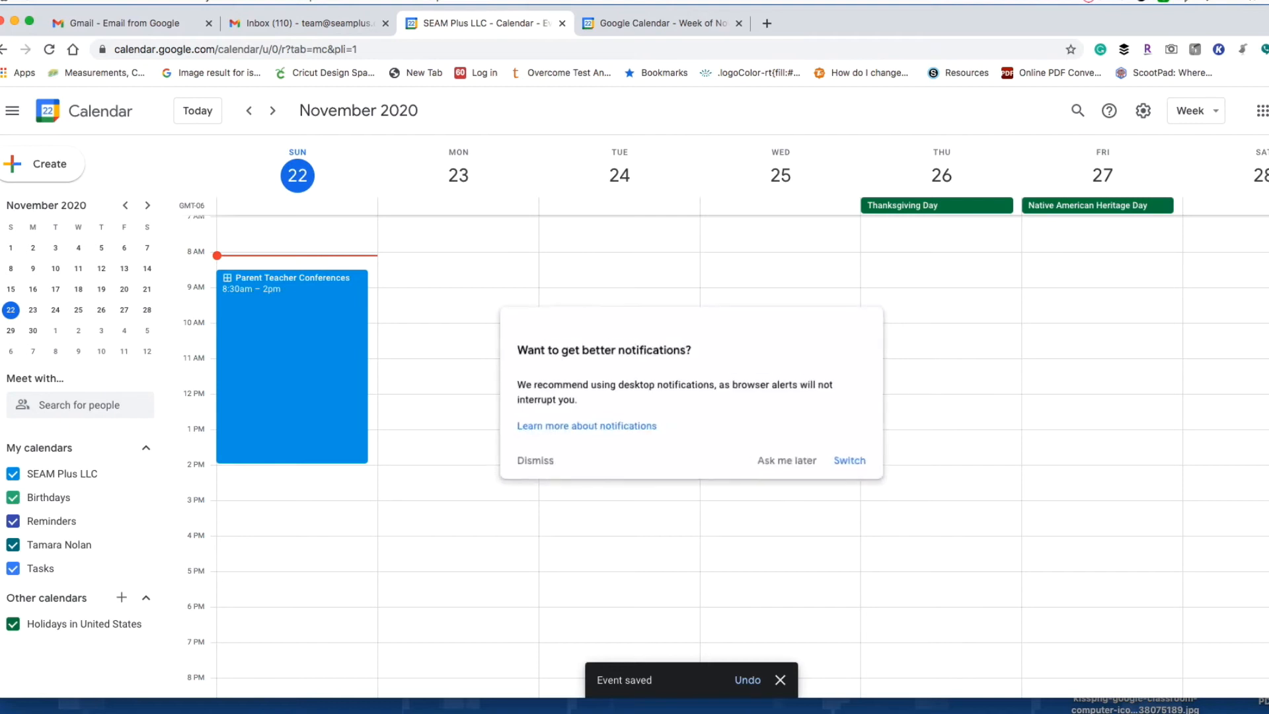
click(789, 464)
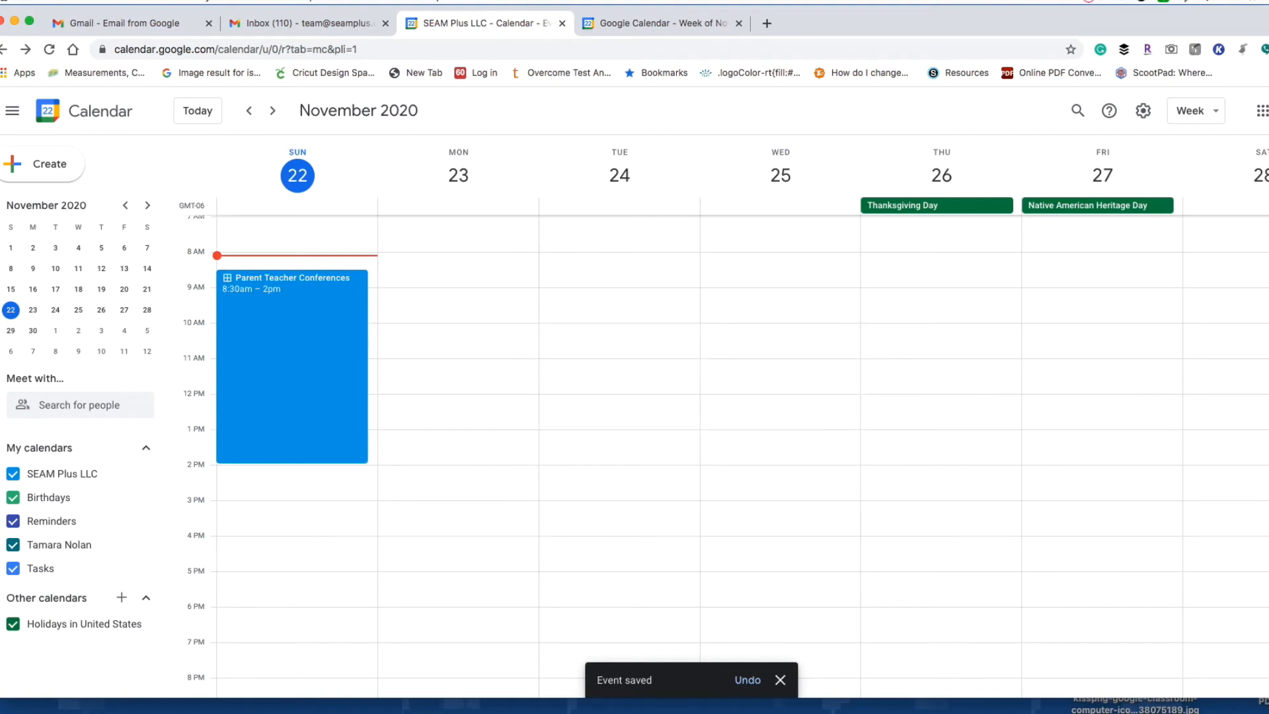
Open the appointment page for this calendar from the saved Parent Teacher Conferences event's details
click(292, 344)
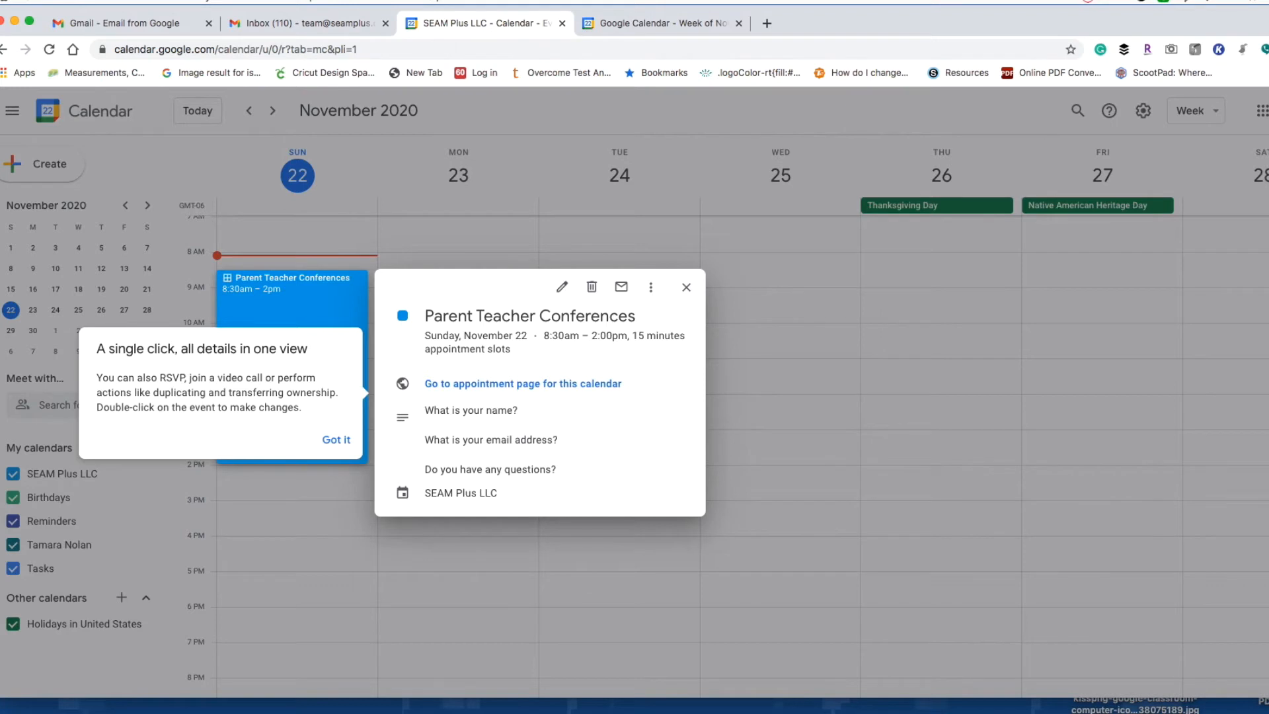
click(337, 439)
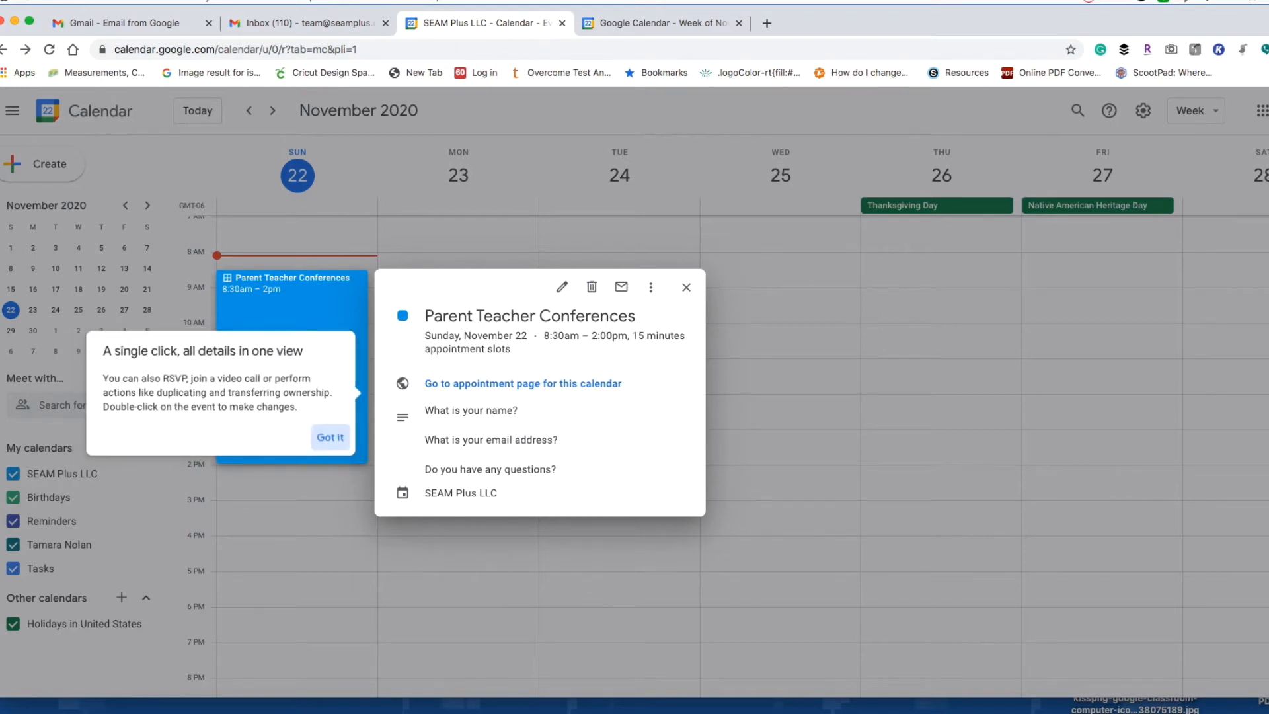
click(523, 384)
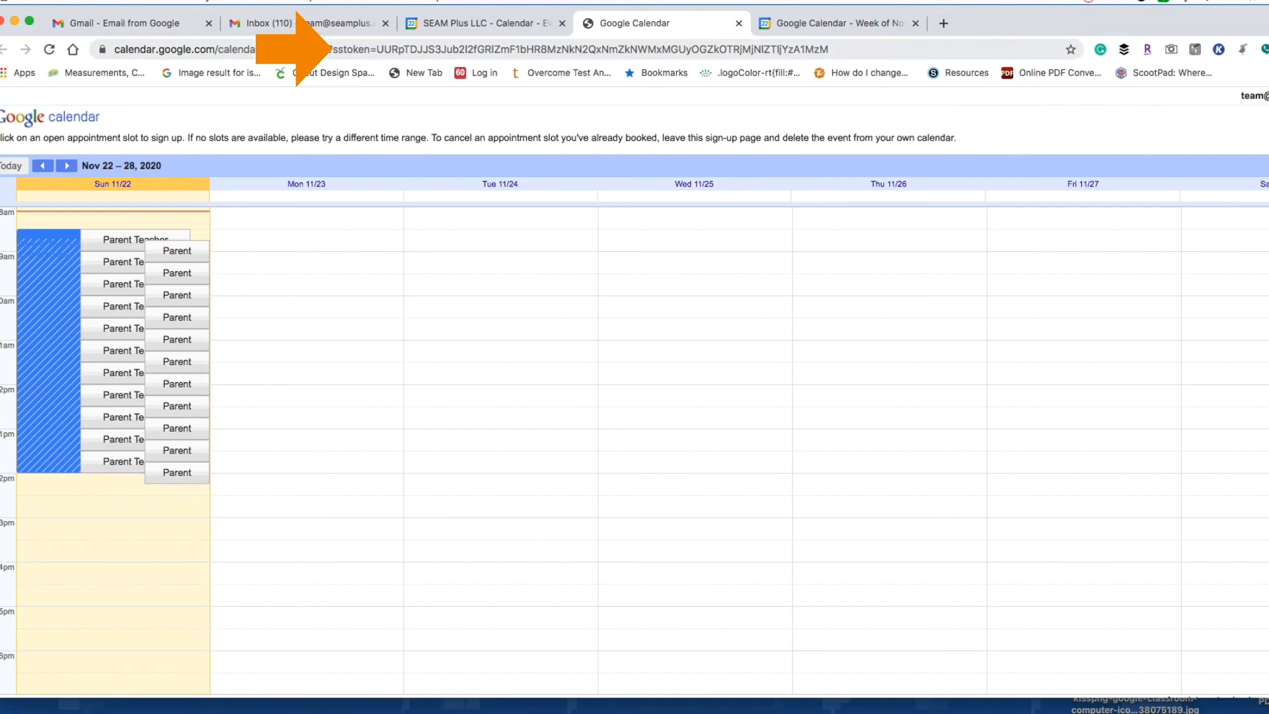
Copy the full web address of the appointment page for sharing with parents
click(471, 50)
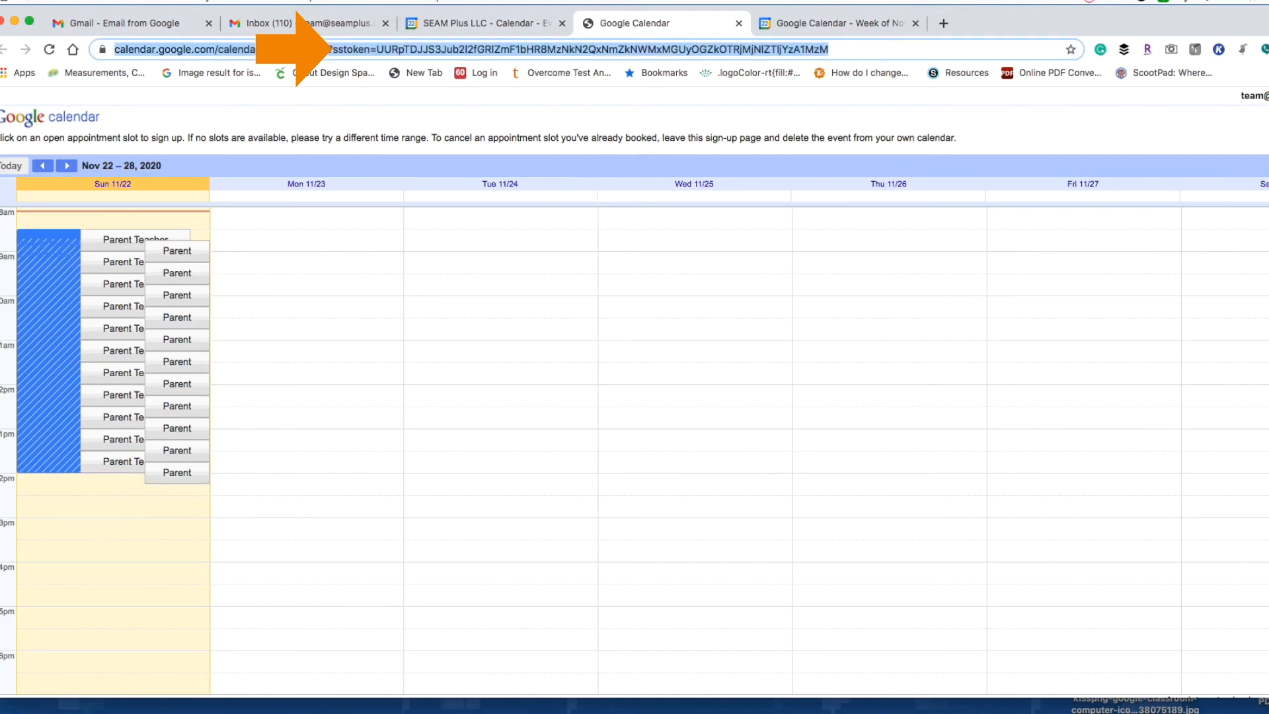
right_click(278, 47)
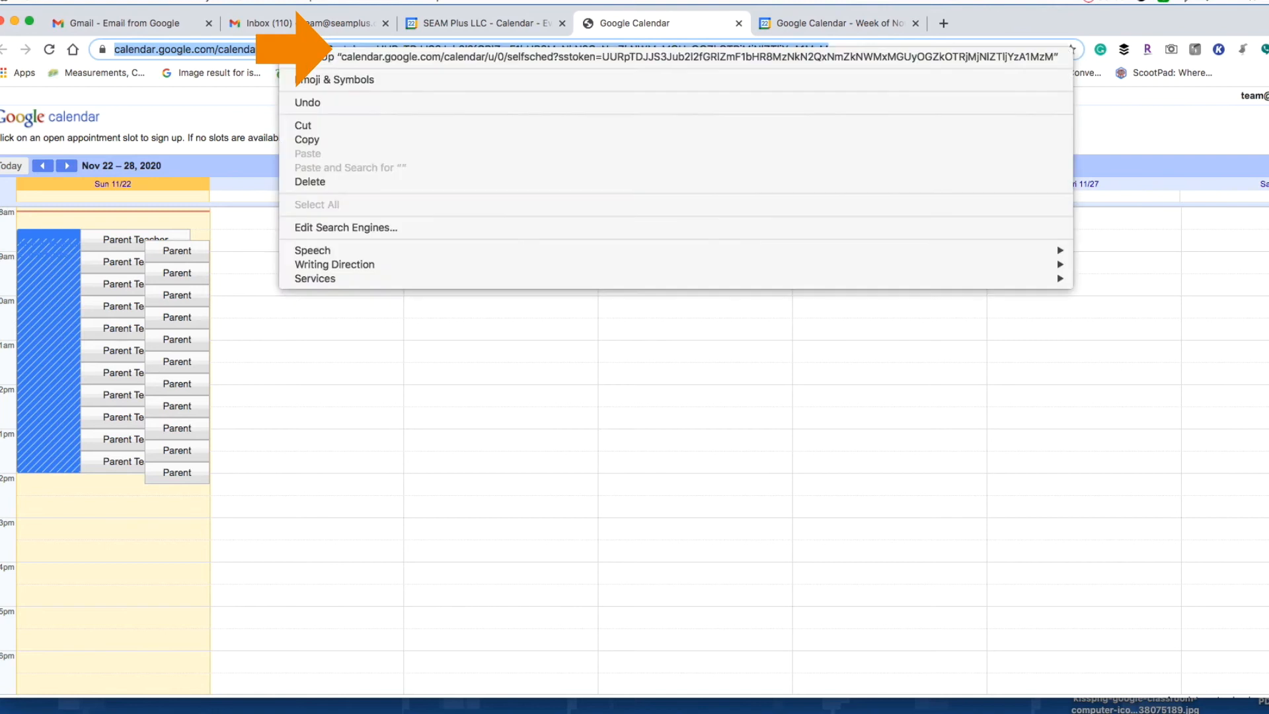
click(297, 137)
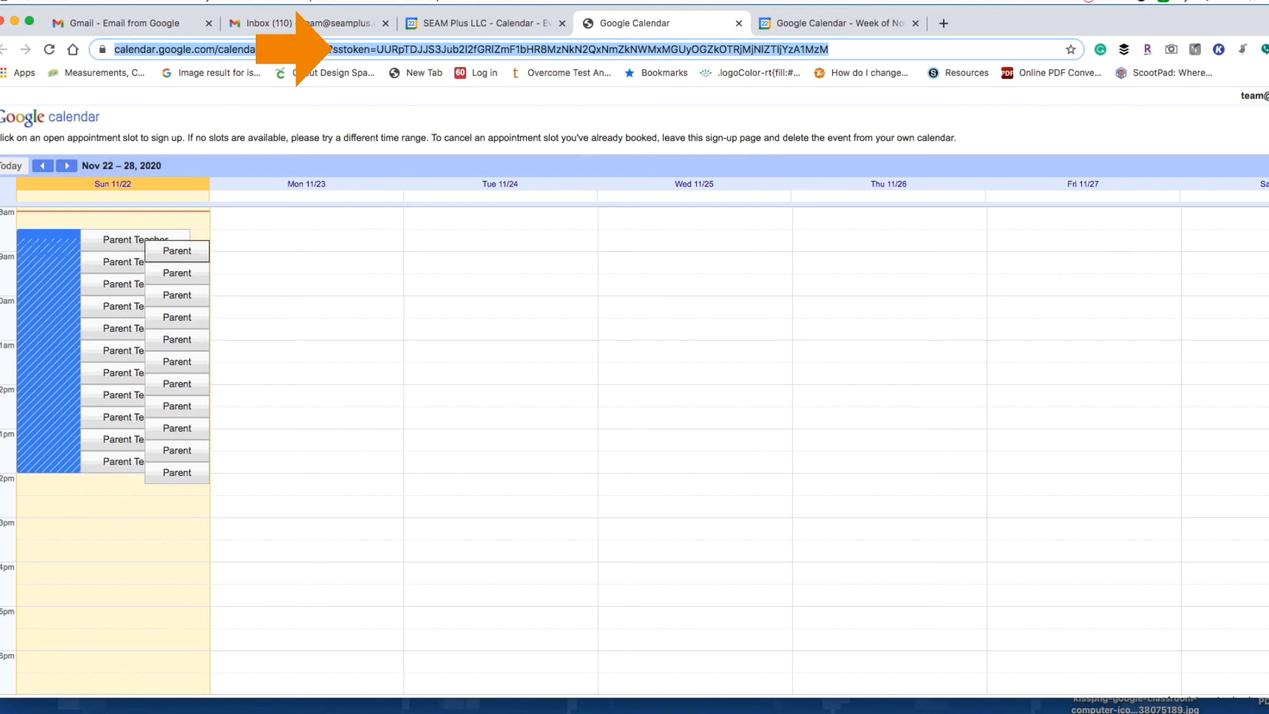
View the booking form and its description questions for the 8:45am Sunday, November 22 slot, and close it without booking
click(178, 250)
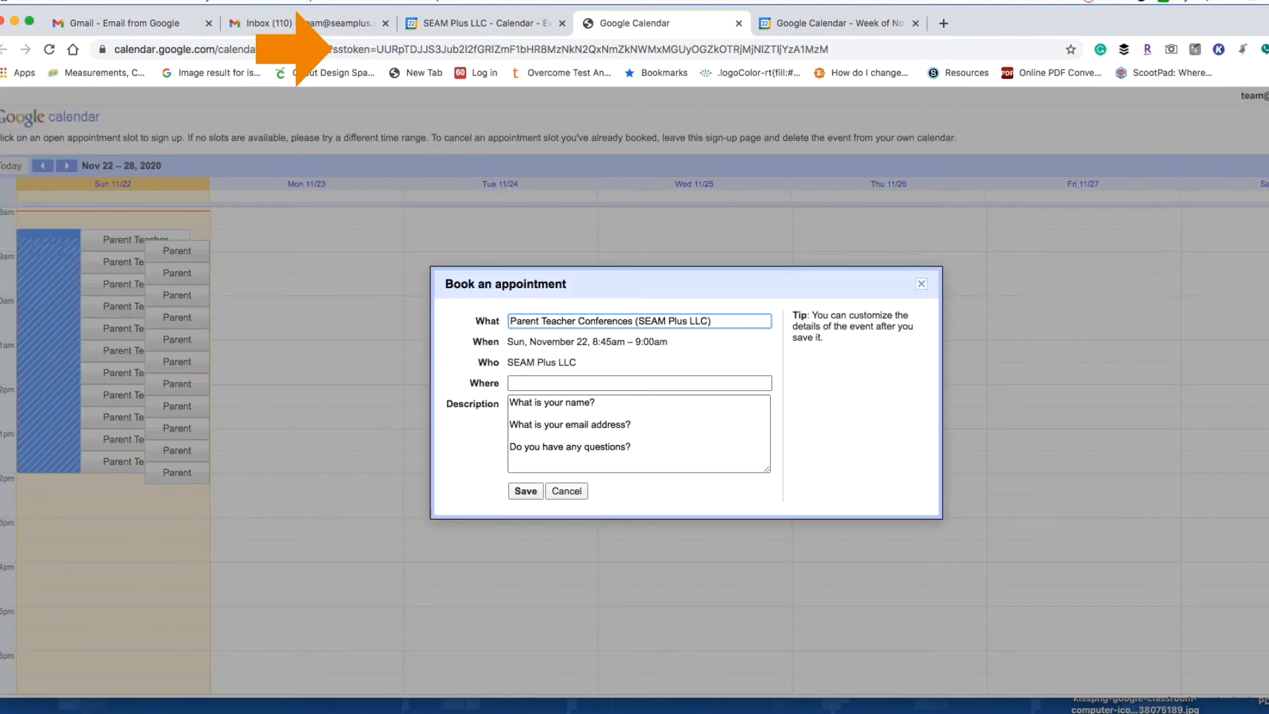
click(598, 402)
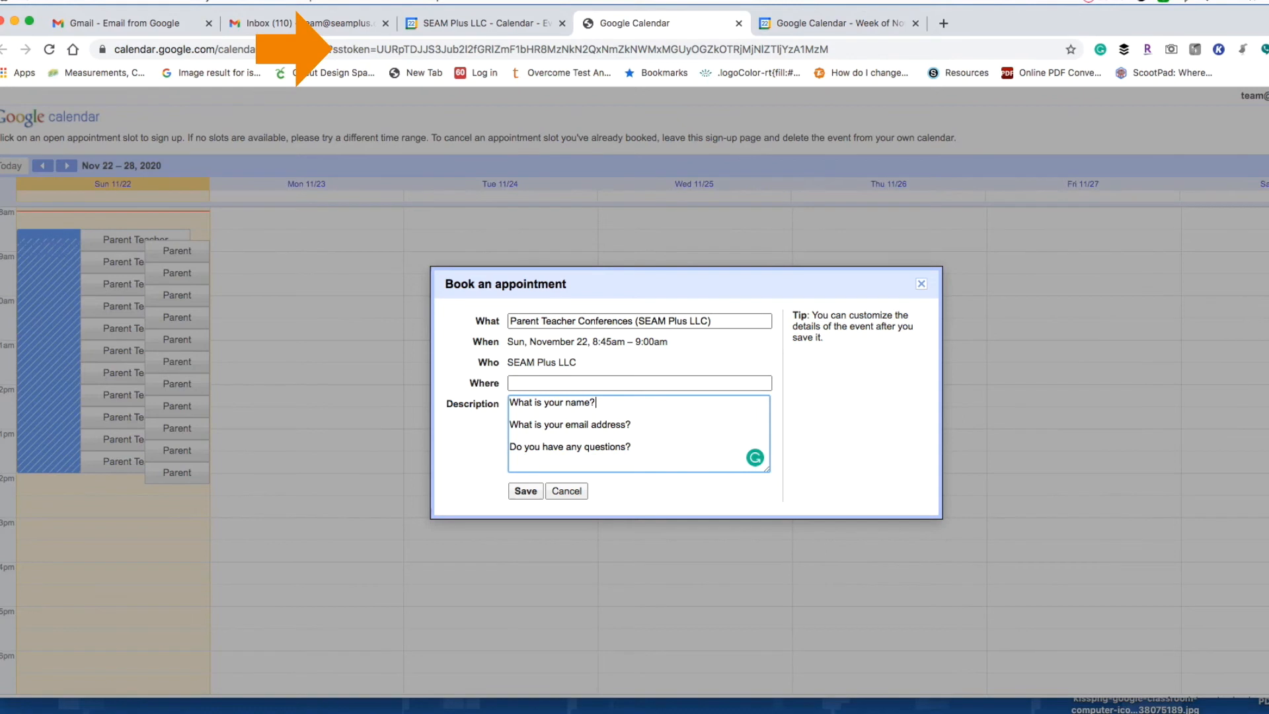
key(Escape)
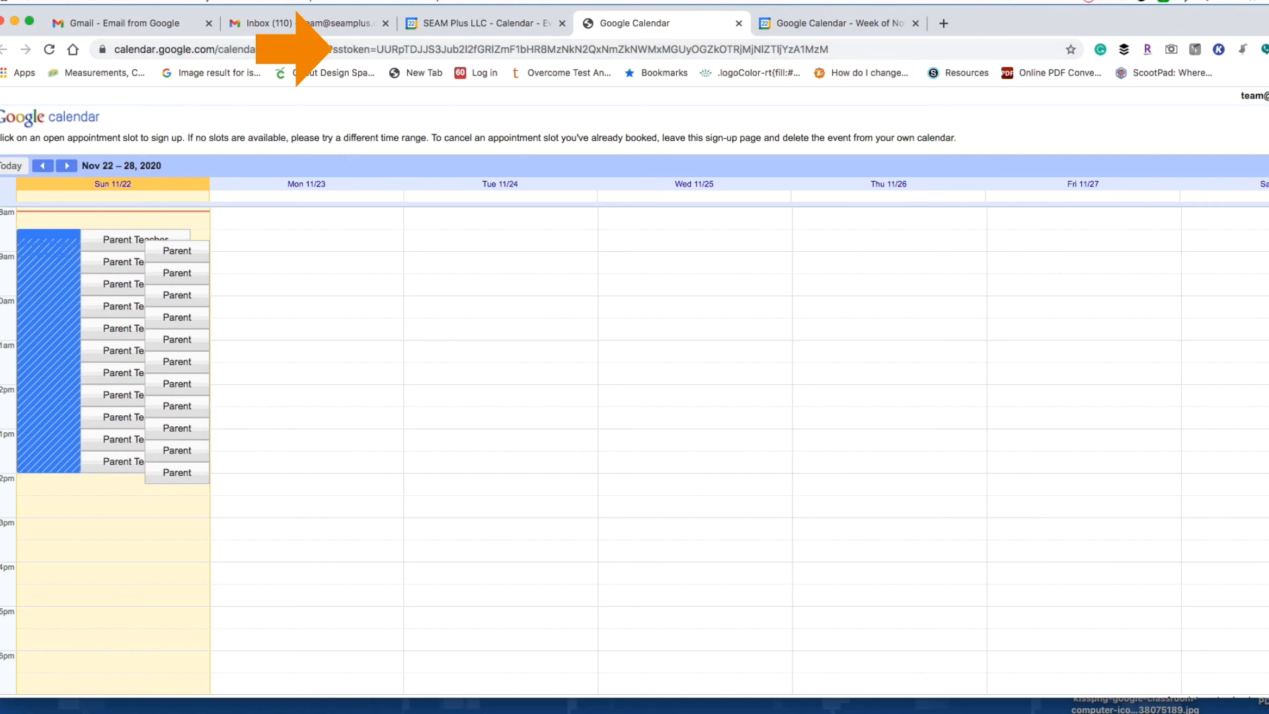
click(1103, 2)
click(1131, 14)
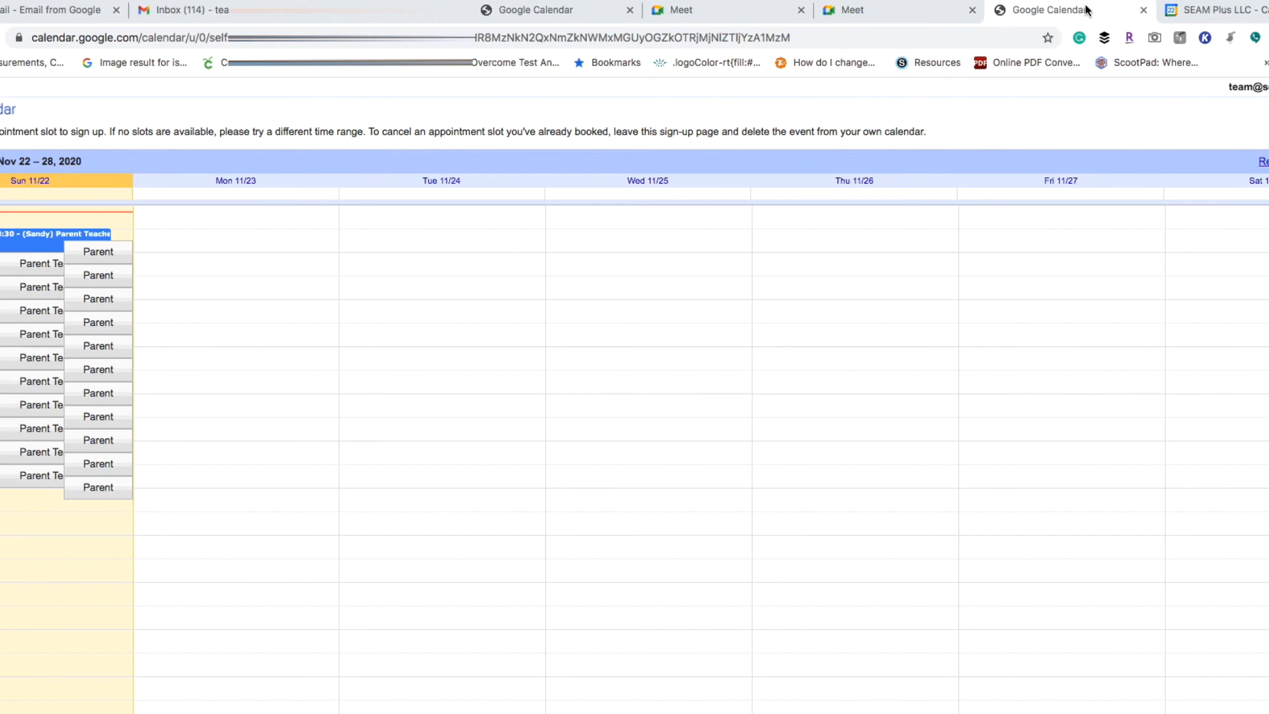
Return to the main calendar and display the booked conferences in Schedule view
click(1210, 11)
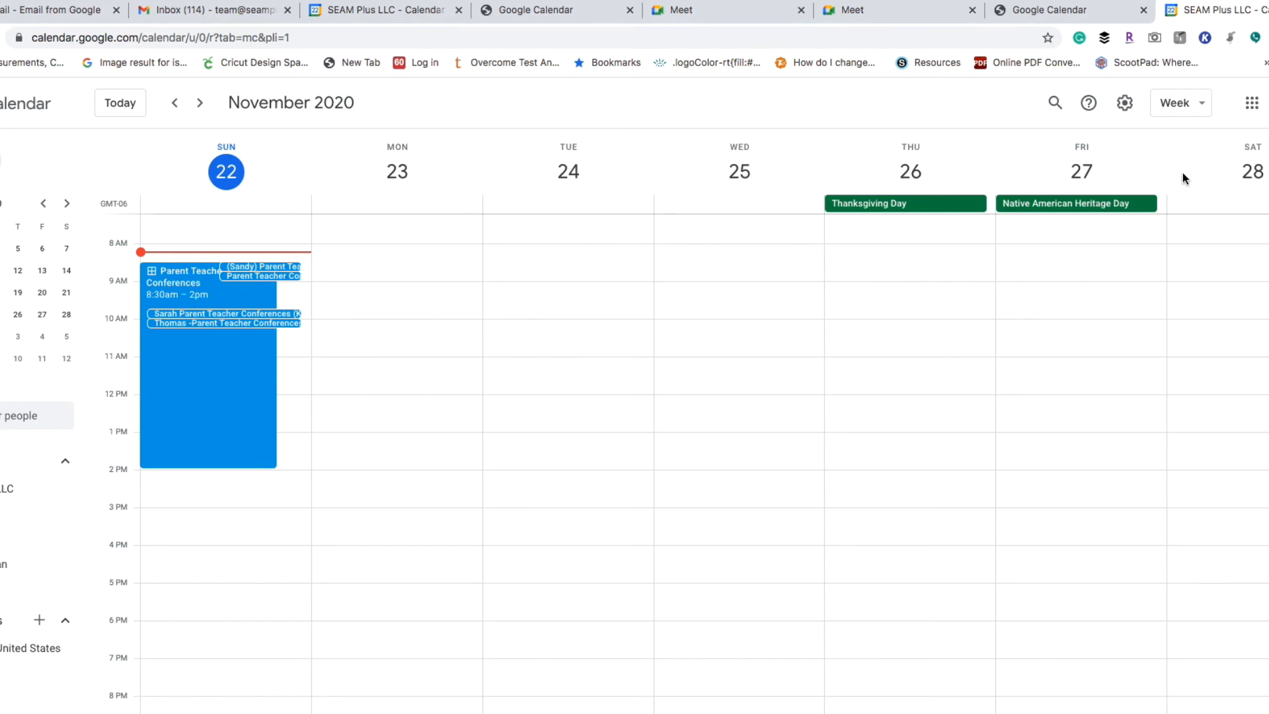
click(1205, 105)
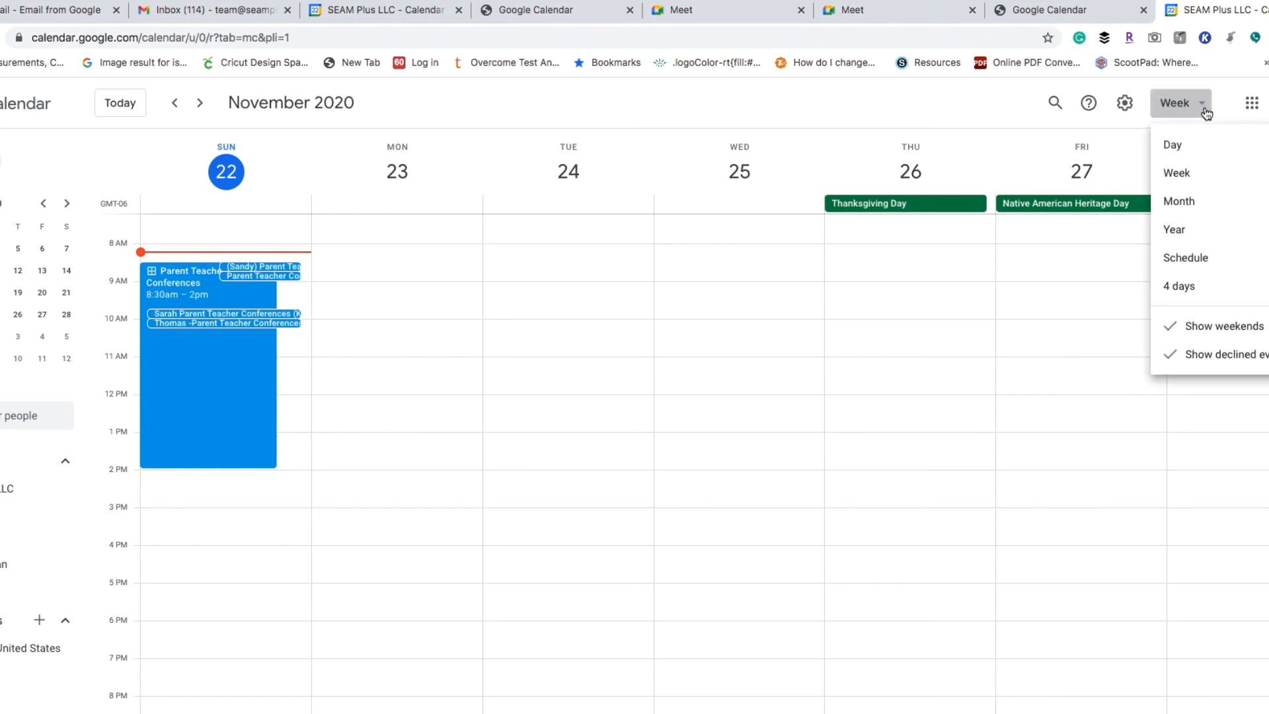
click(1195, 266)
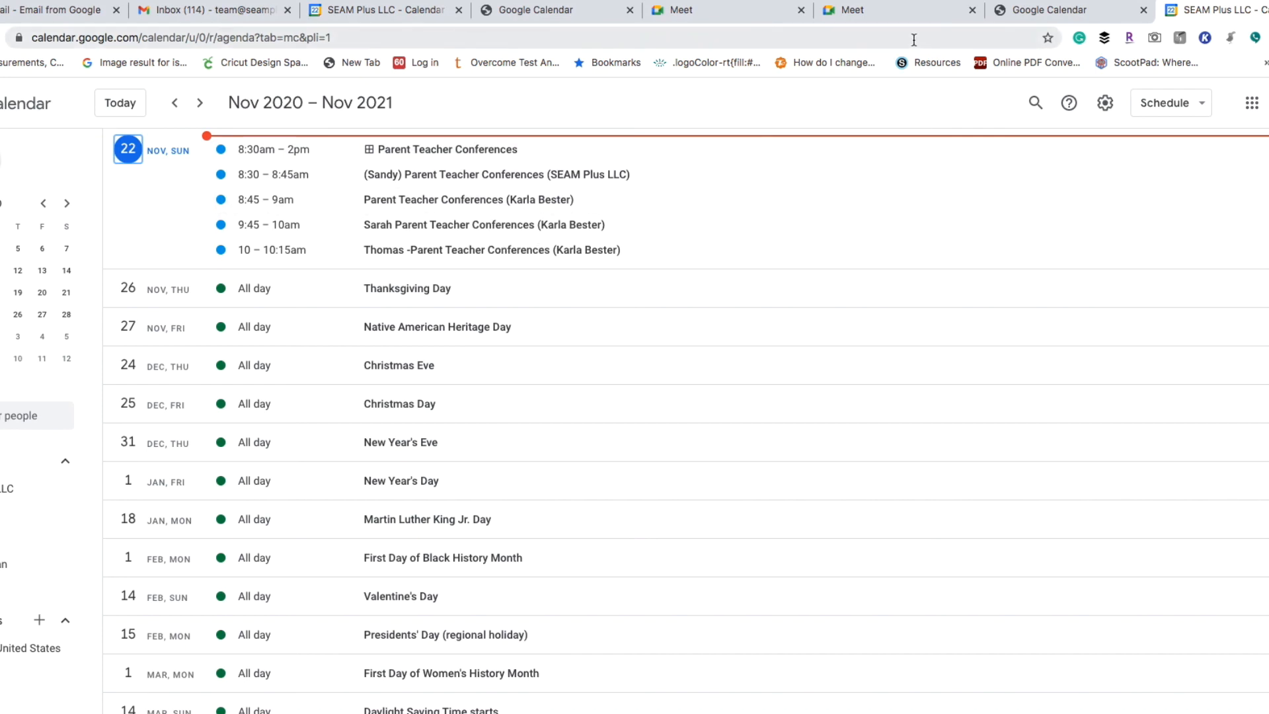
Check the booked conferences listed in Google Meet and return the calendar to Week view
click(883, 14)
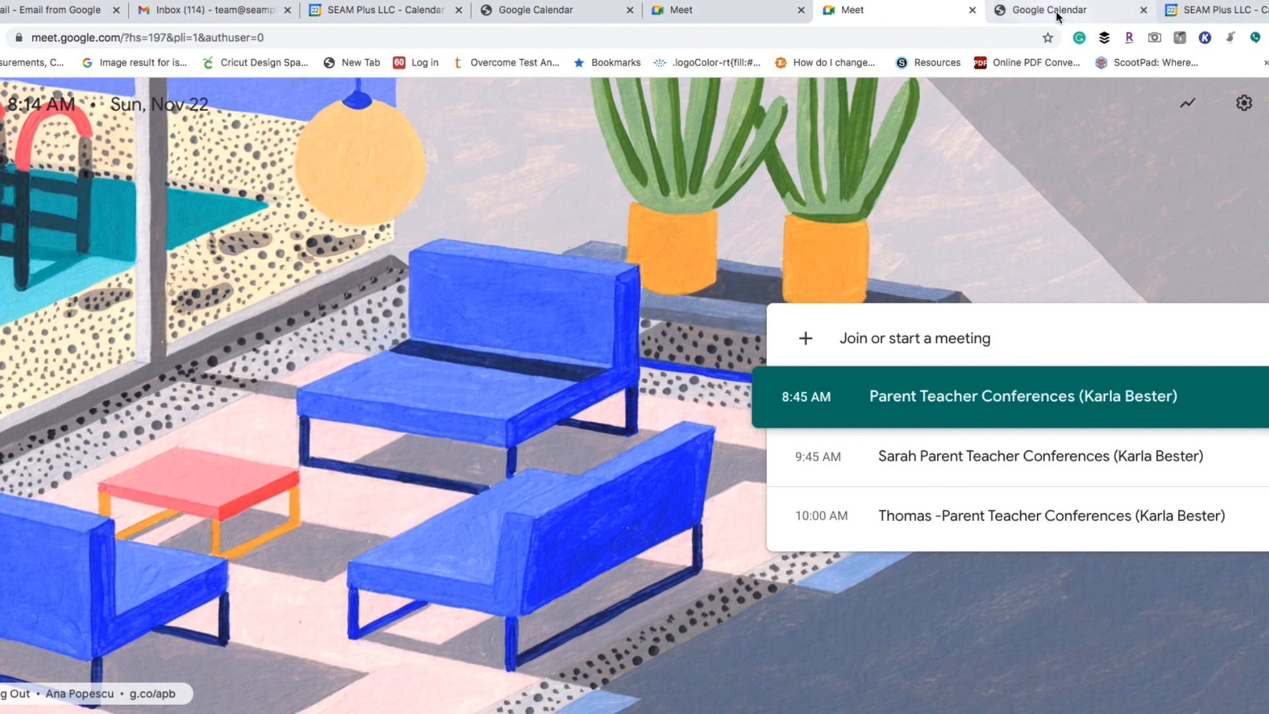
click(1235, 8)
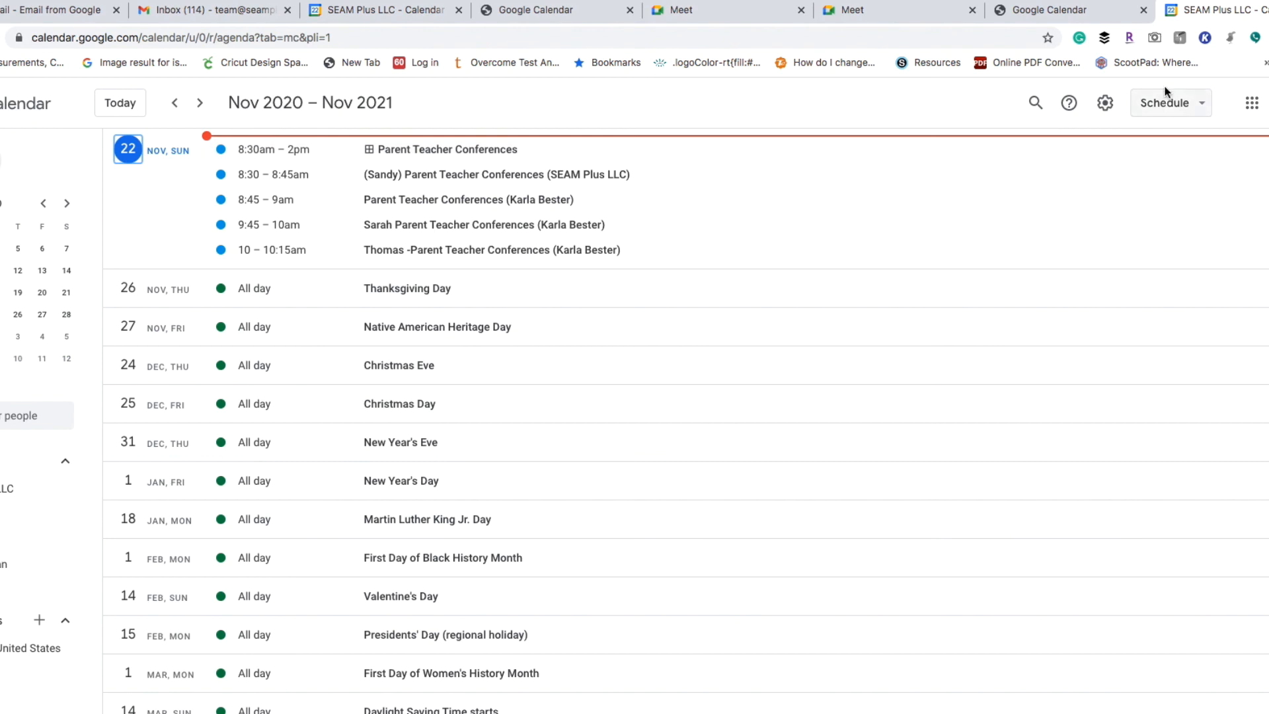
click(1183, 104)
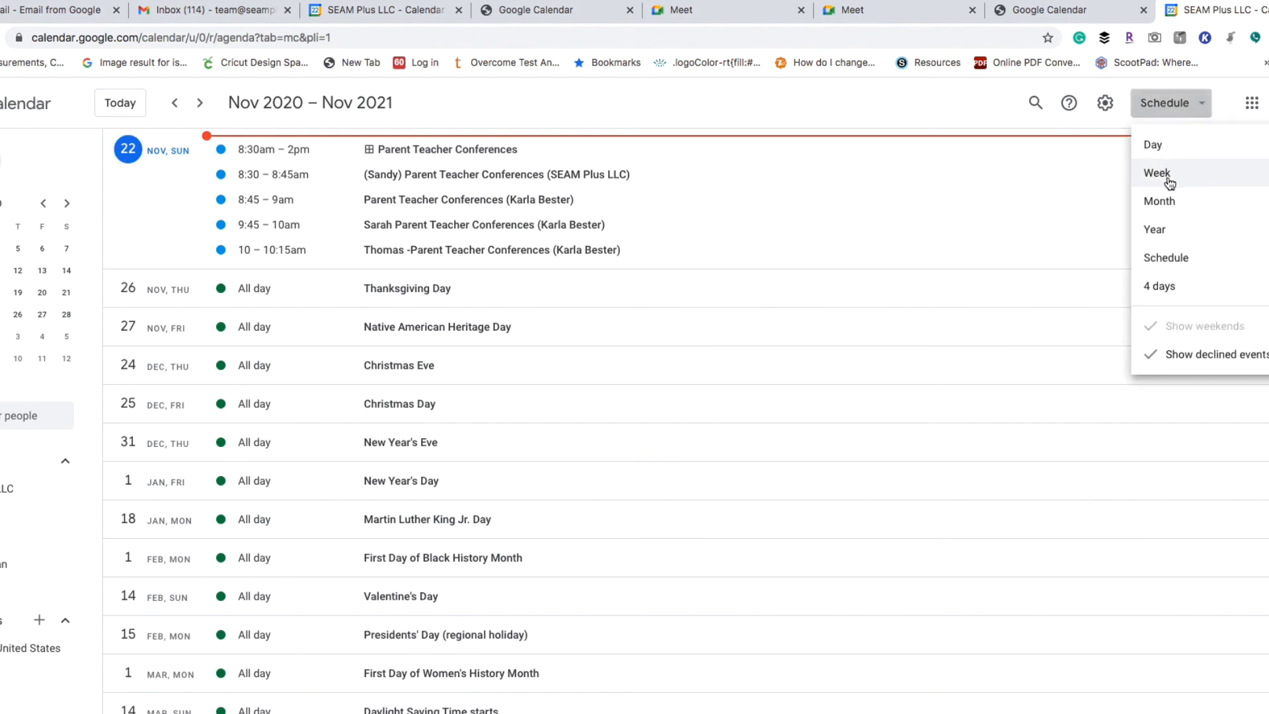
click(1172, 179)
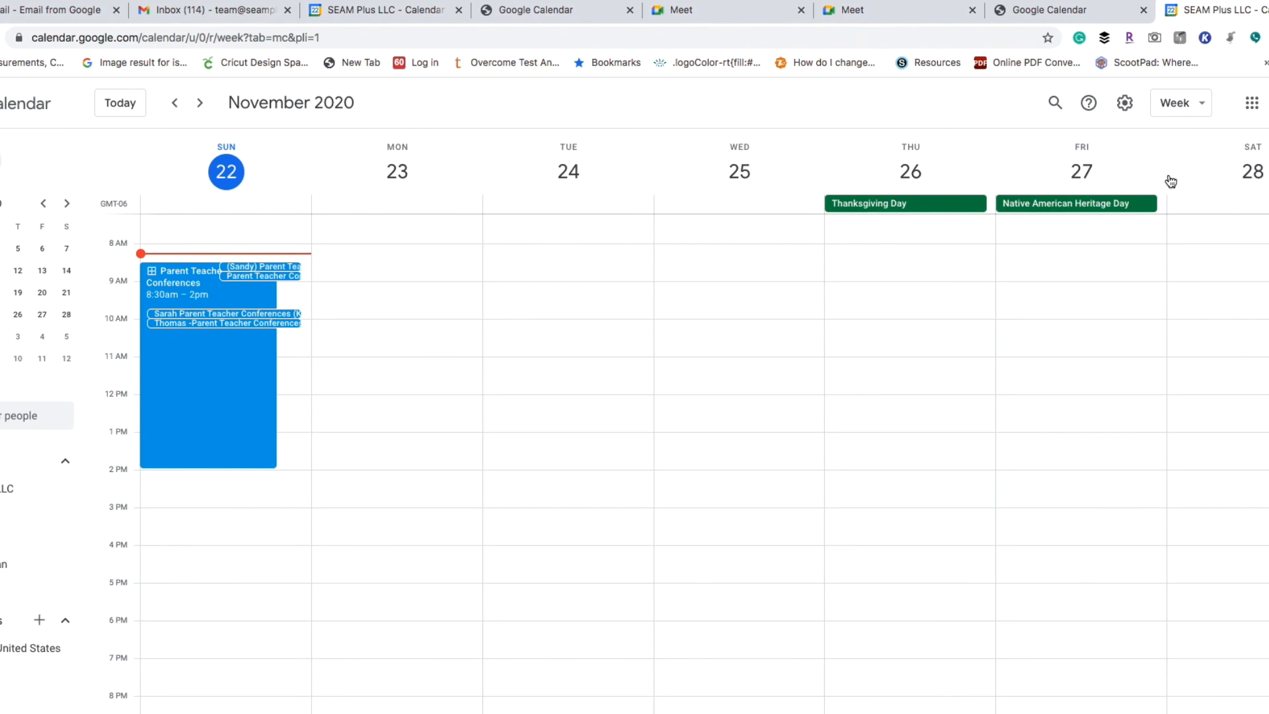
click(1105, 1)
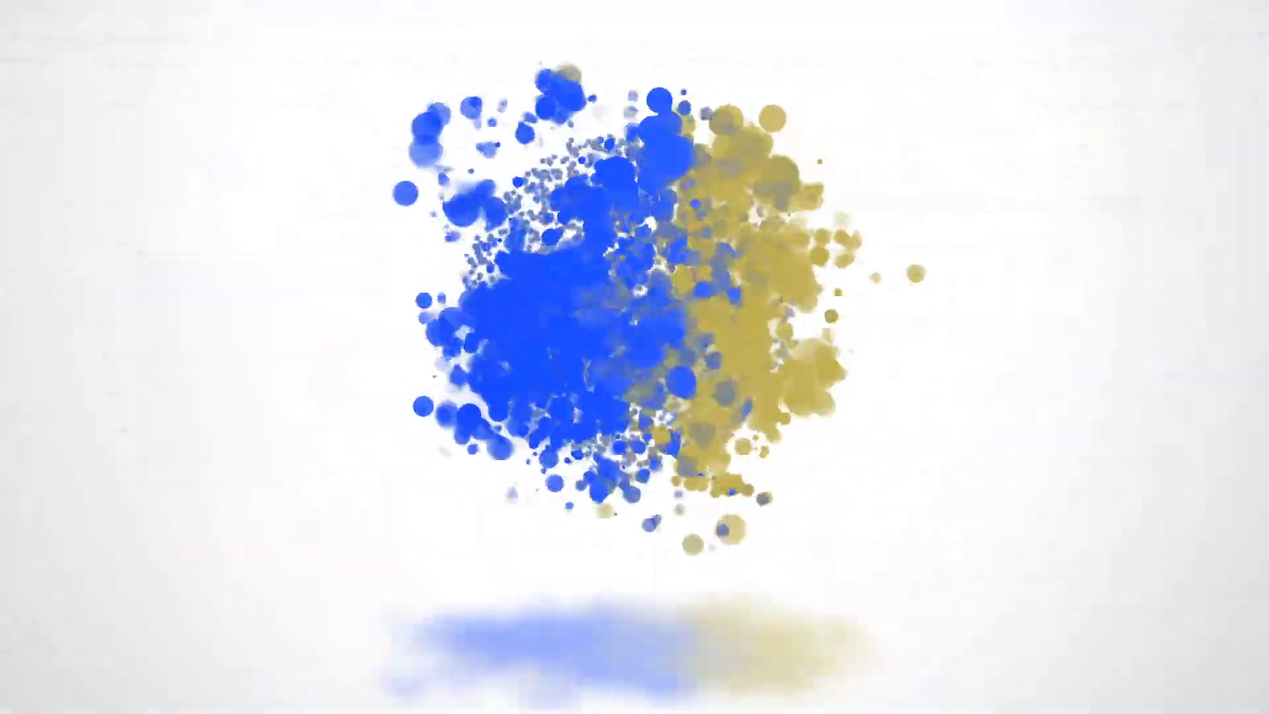